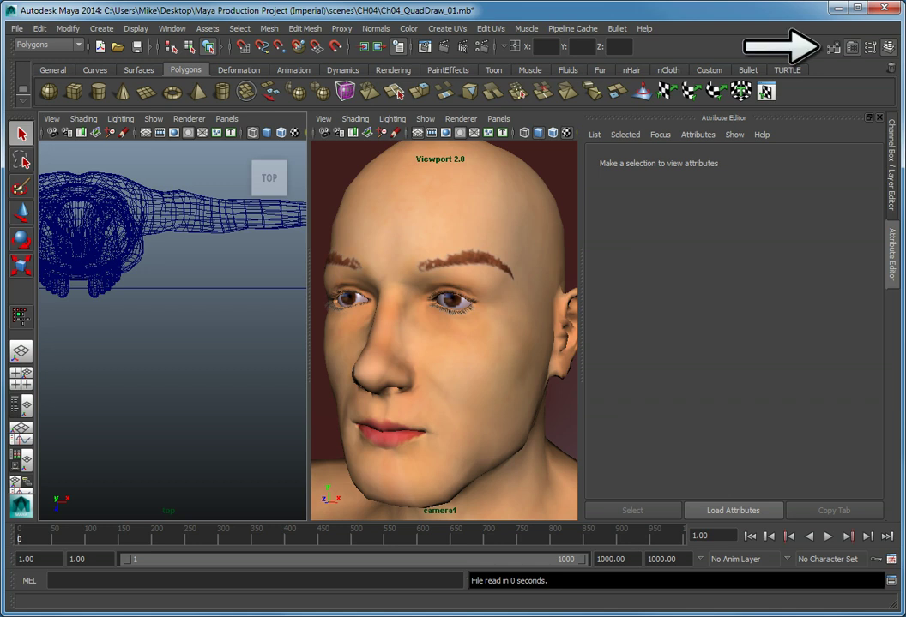
# - Activate Quad Draw from the Modeling Toolkit and place two curved rows of four points on the grid in the top view
pyautogui.click(833, 48)
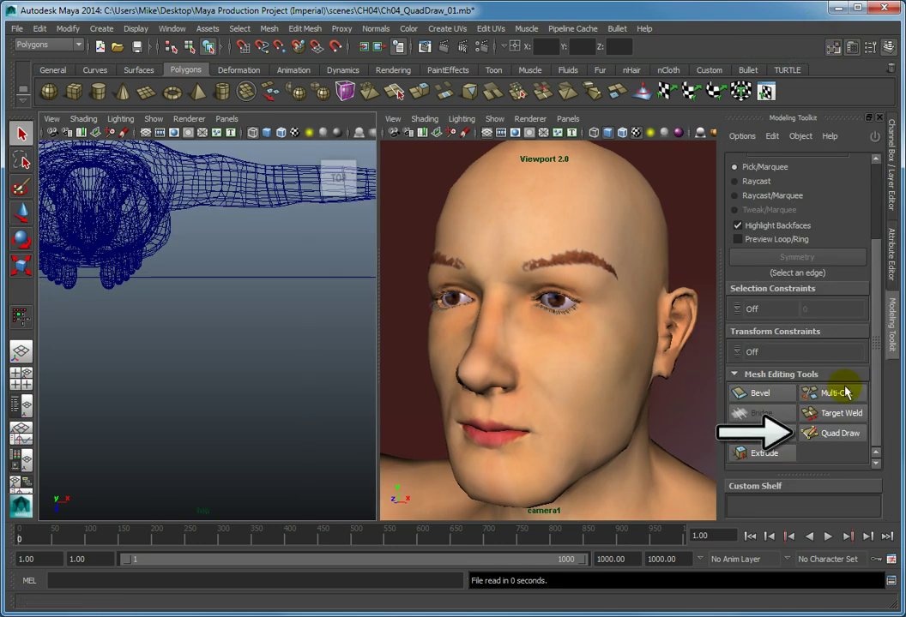
pyautogui.click(844, 435)
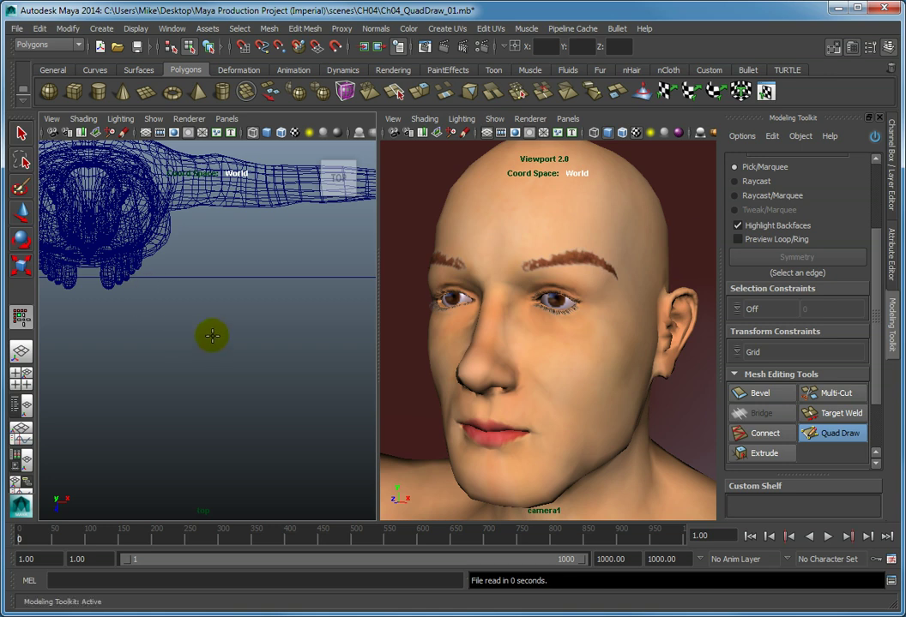
pyautogui.click(264, 307)
pyautogui.click(252, 327)
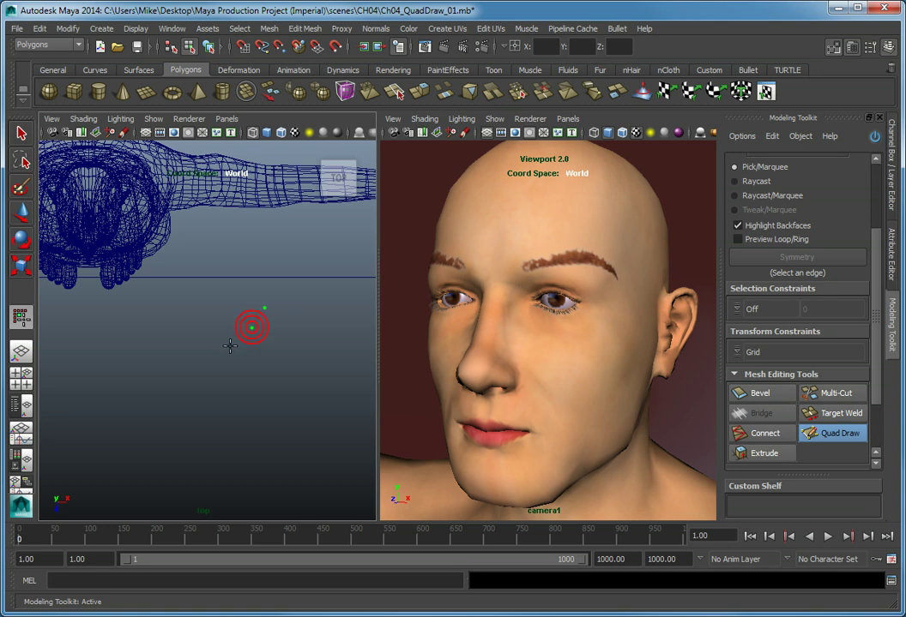
pyautogui.click(229, 345)
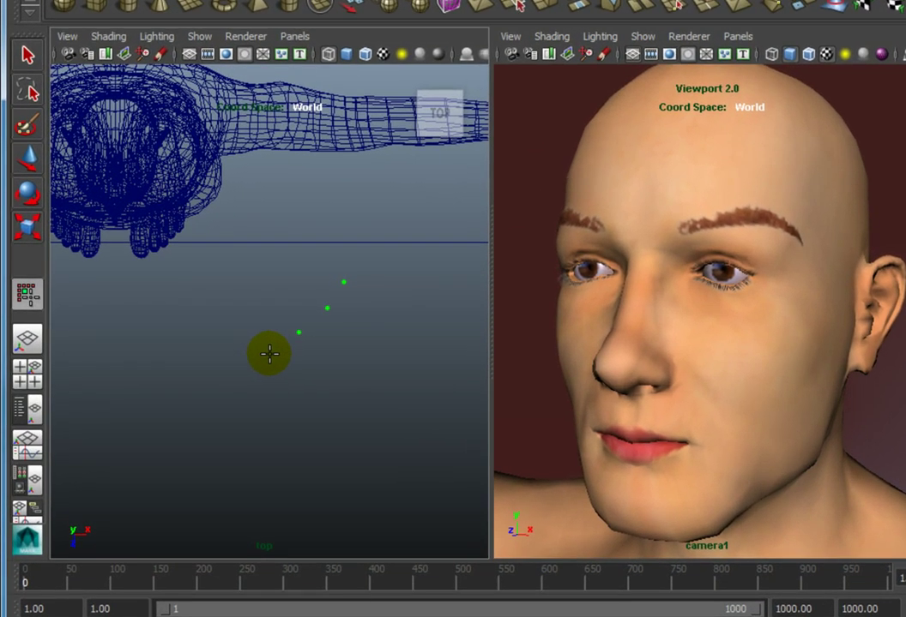
pyautogui.click(210, 366)
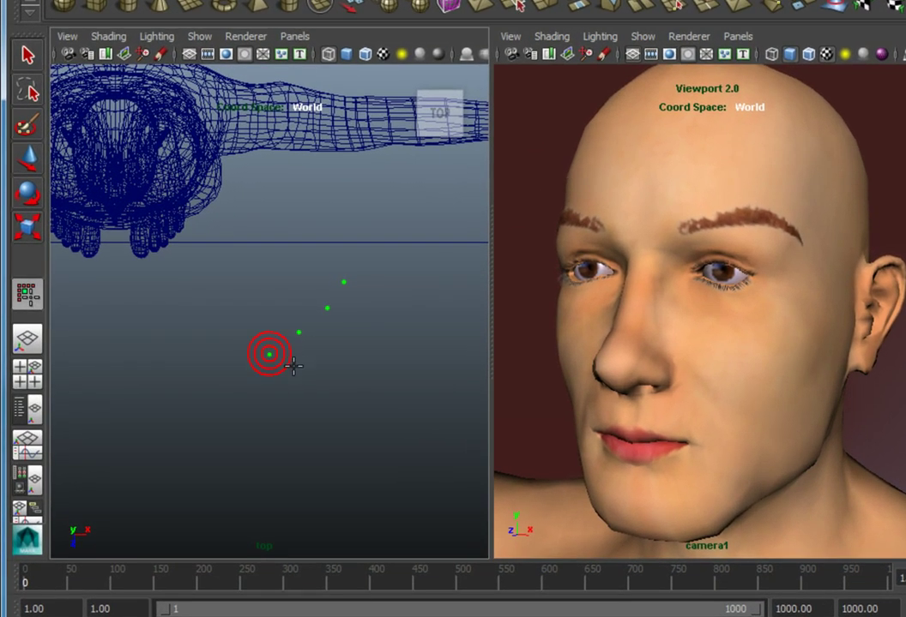
pyautogui.click(375, 289)
pyautogui.click(352, 327)
pyautogui.click(323, 365)
pyautogui.click(286, 390)
# - Fill the eight points in the top view with three adjoining quads to form a strip
pyautogui.press('shift')
pyautogui.keyDown('shift'); pyautogui.click(347, 296); pyautogui.keyUp('shift')
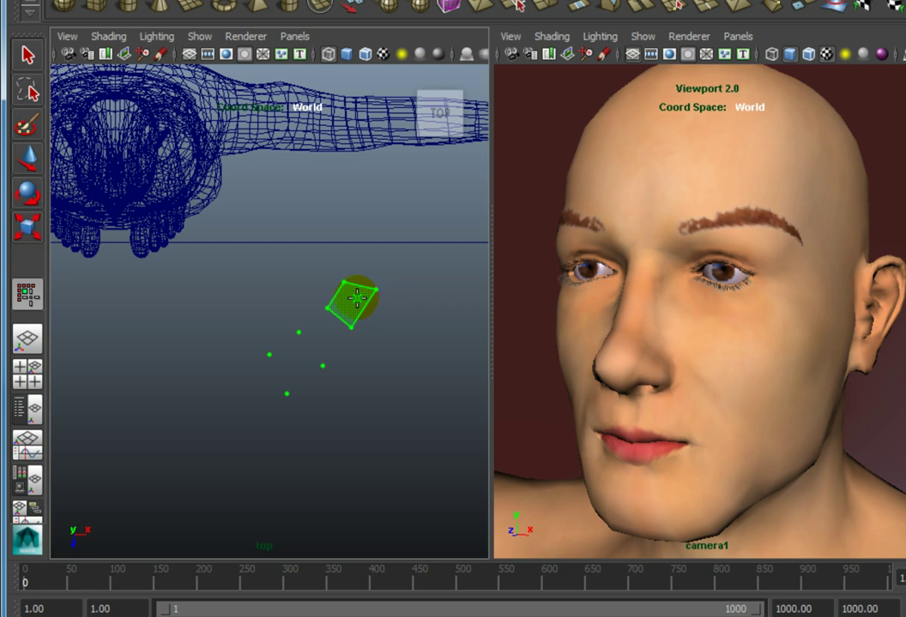
pyautogui.moveTo(357, 298)
pyautogui.mouseDown()
pyautogui.moveTo(294, 360)
pyautogui.moveTo(304, 336)
pyautogui.moveTo(359, 297)
pyautogui.mouseUp()
pyautogui.keyDown('shift'); pyautogui.click(353, 298); pyautogui.keyUp('shift')
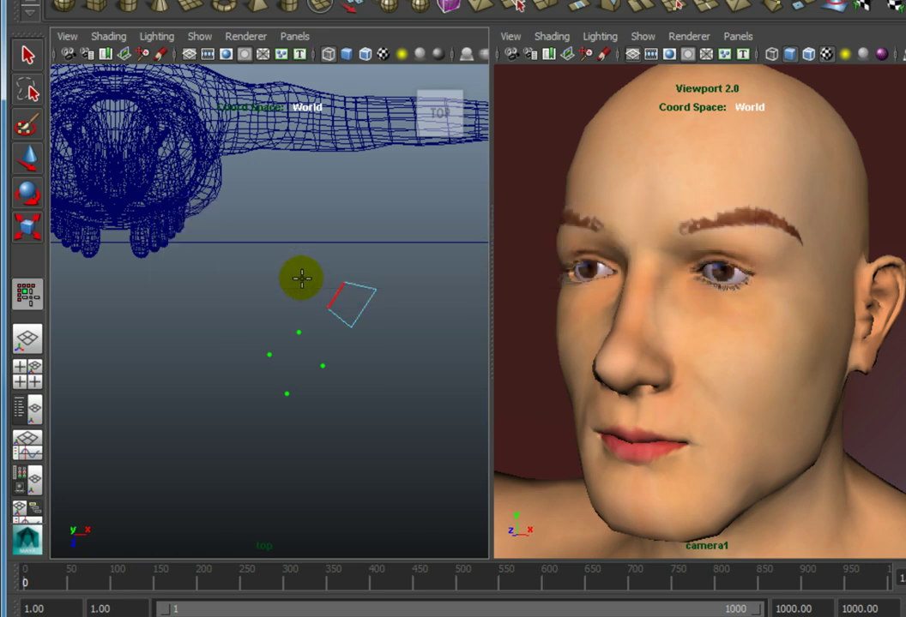
pyautogui.click(302, 278)
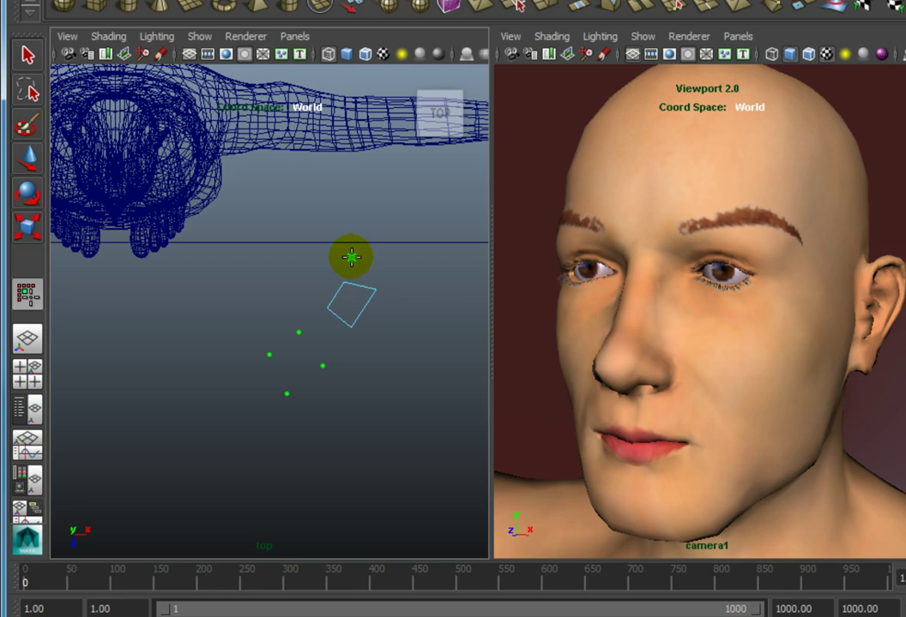
pyautogui.keyDown('shift'); pyautogui.click(331, 332); pyautogui.keyUp('shift')
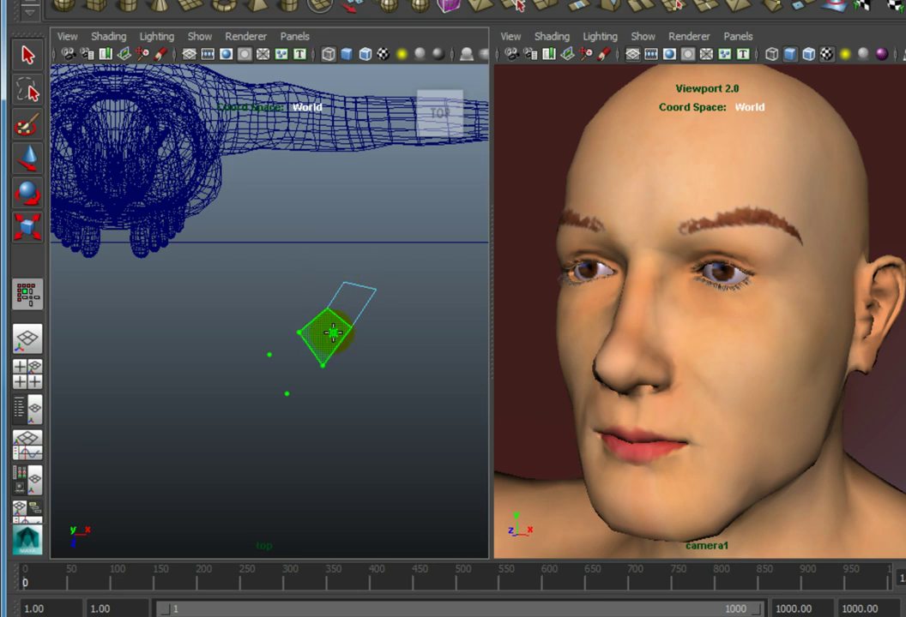
pyautogui.keyDown('shift'); pyautogui.click(283, 363); pyautogui.keyUp('shift')
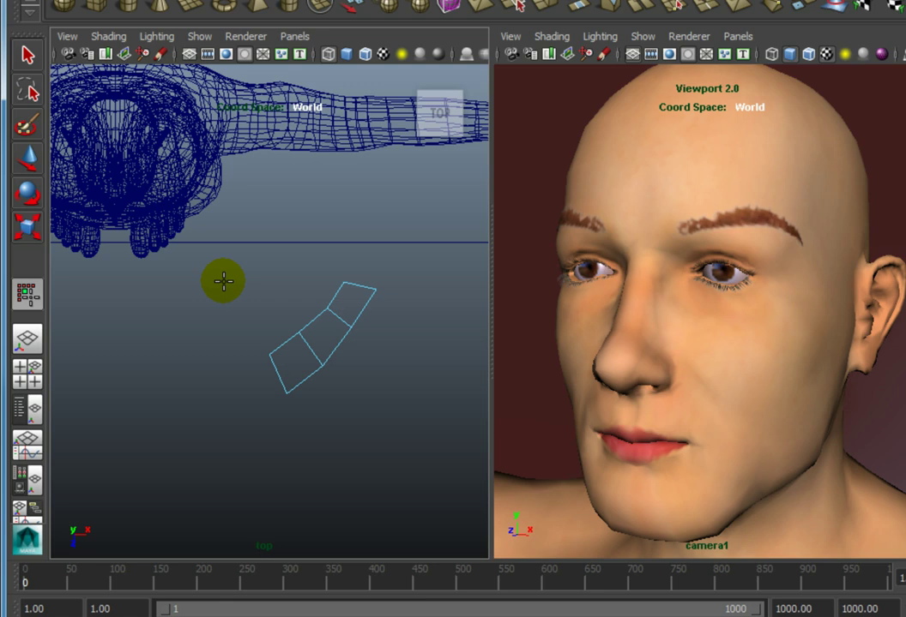
# - Insert two lengthwise edge loops through the three-quad strip in the top view
pyautogui.press('shift')
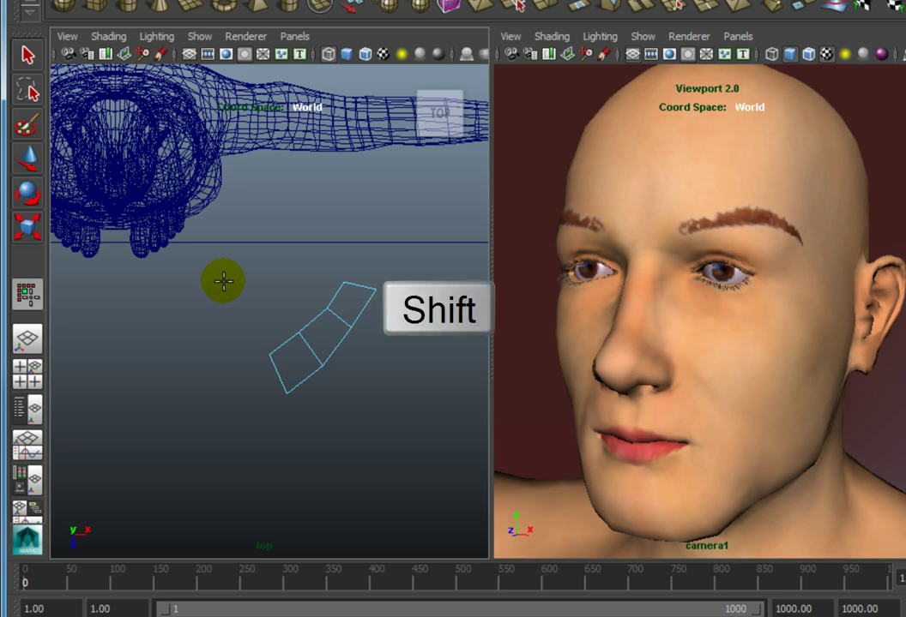
pyautogui.keyDown('shift'); pyautogui.click(278, 365); pyautogui.keyUp('shift')
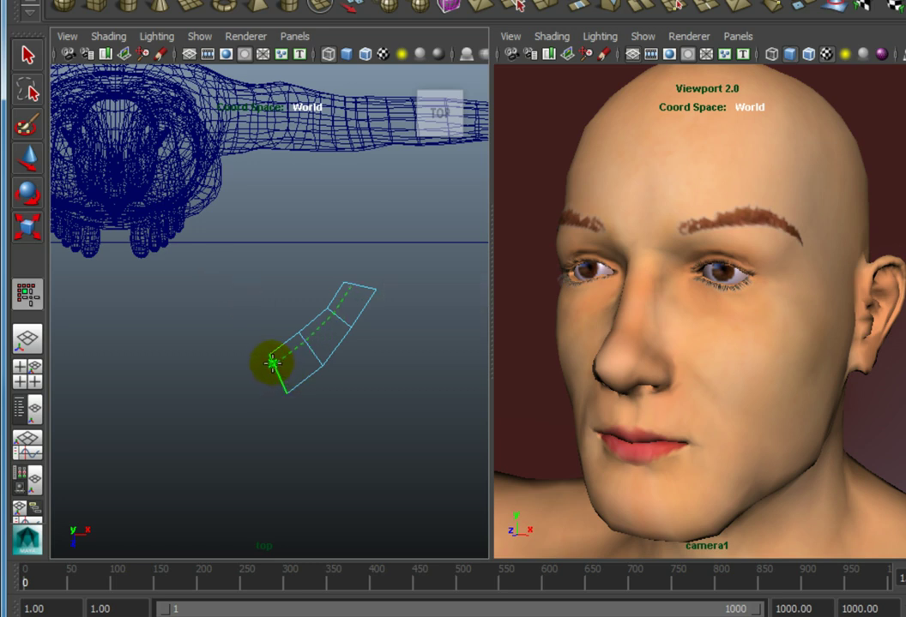
pyautogui.keyDown('shift'); pyautogui.click(279, 370); pyautogui.keyUp('shift')
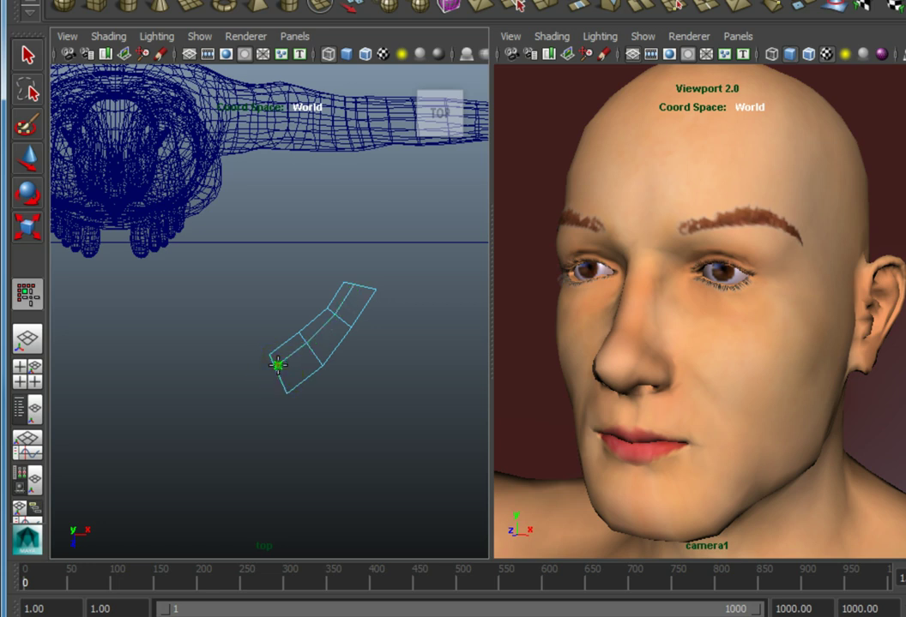
pyautogui.keyDown('shift'); pyautogui.click(280, 372); pyautogui.keyUp('shift')
pyautogui.keyDown('shift'); pyautogui.click(284, 377); pyautogui.keyUp('shift')
pyautogui.keyDown('shift'); pyautogui.click(276, 374); pyautogui.keyUp('shift')
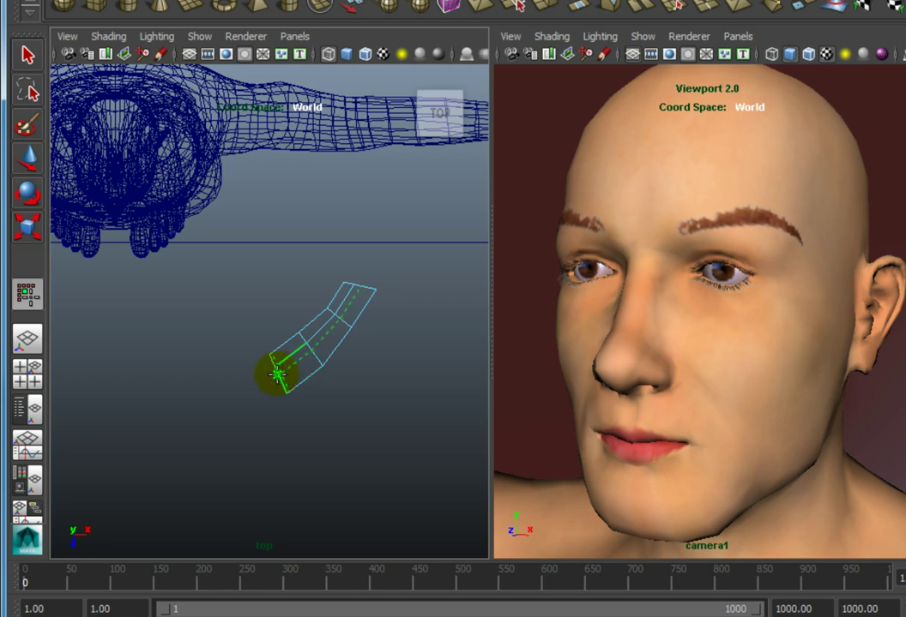
pyautogui.keyDown('shift'); pyautogui.click(280, 377); pyautogui.keyUp('shift')
pyautogui.keyDown('shift'); pyautogui.click(284, 380); pyautogui.keyUp('shift')
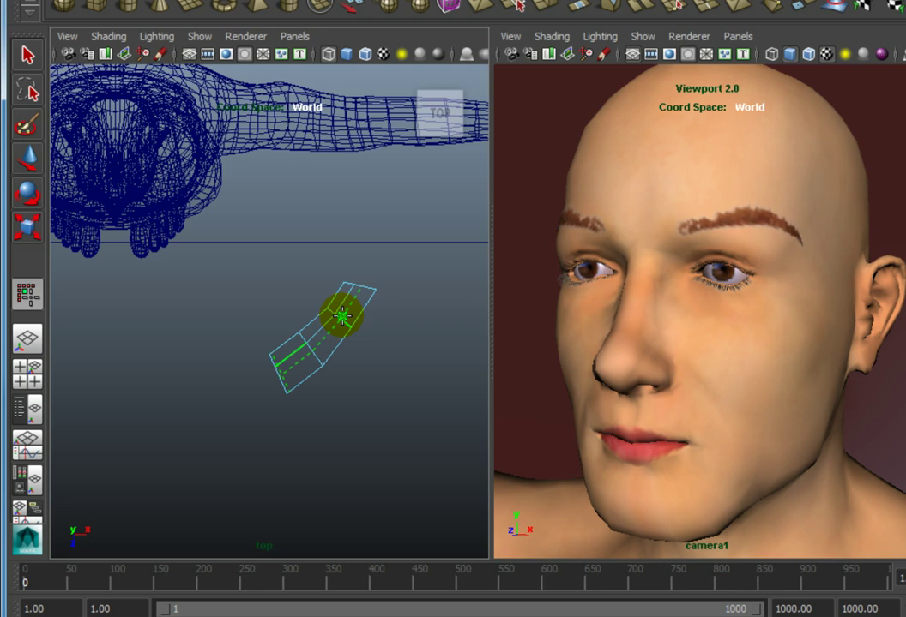
pyautogui.click(344, 319)
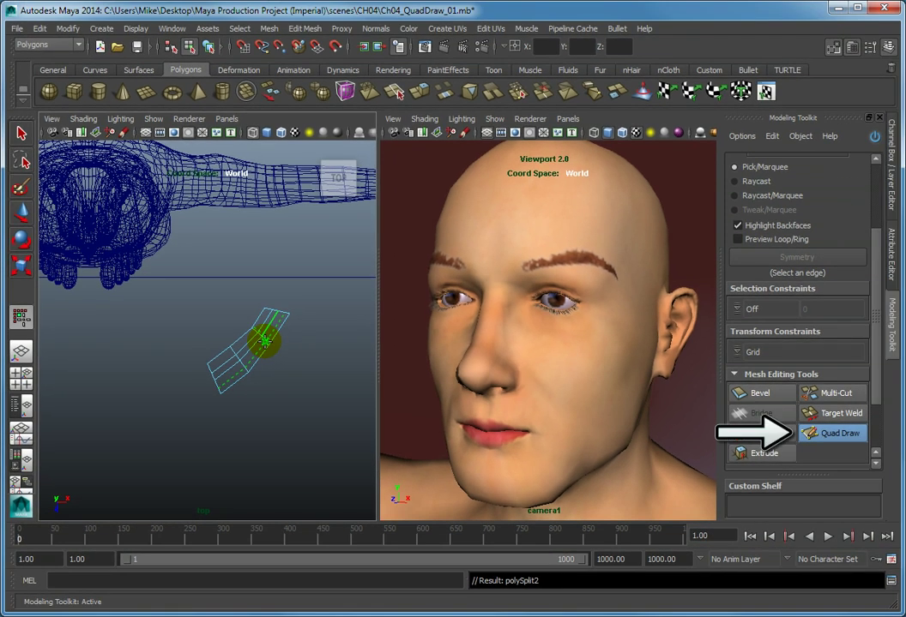
# - Exit Quad Draw and deselect the finished strip
pyautogui.click(829, 436)
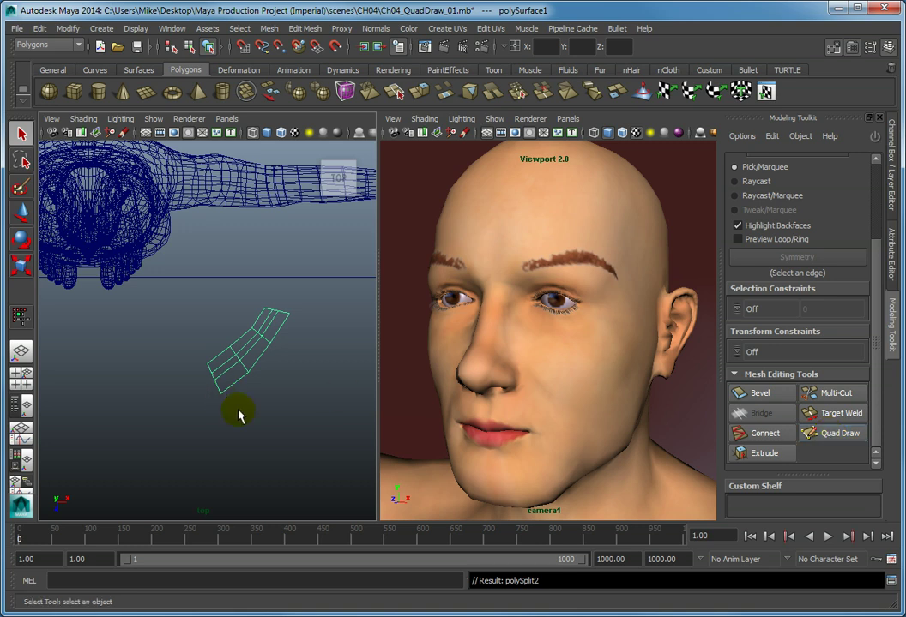
pyautogui.rightClick(301, 287)
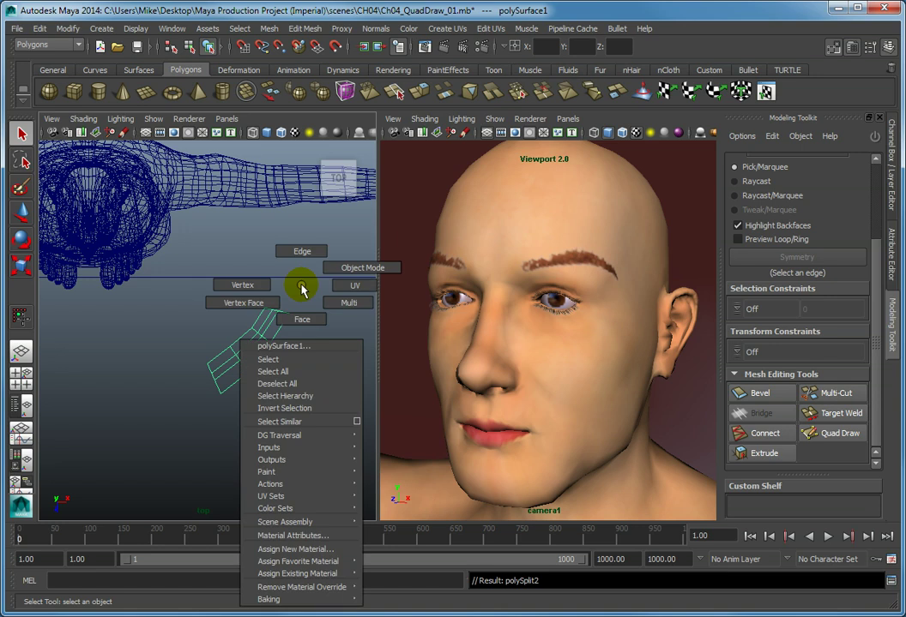
pyautogui.moveTo(301, 288); pyautogui.dragTo(305, 333, button='right')
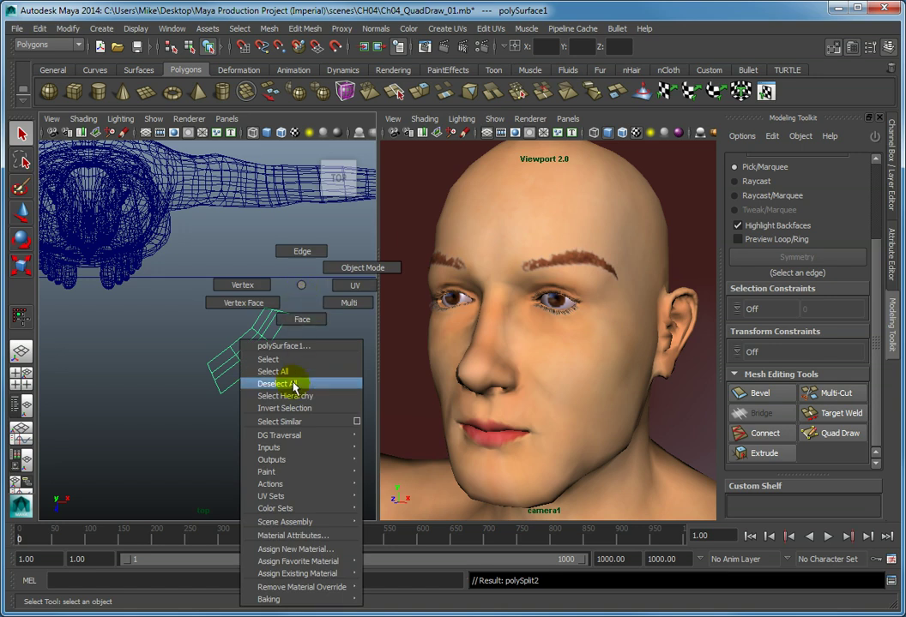
pyautogui.moveTo(293, 387); pyautogui.dragTo(293, 384, button='right')
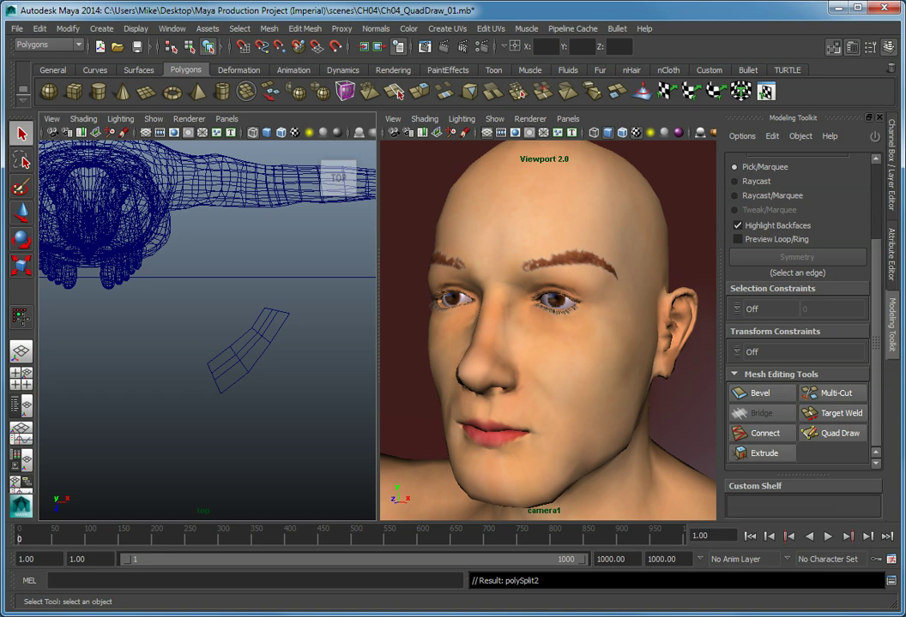
# - Reactivate Quad Draw and set its transform constraint to the Body surface
pyautogui.click(815, 434)
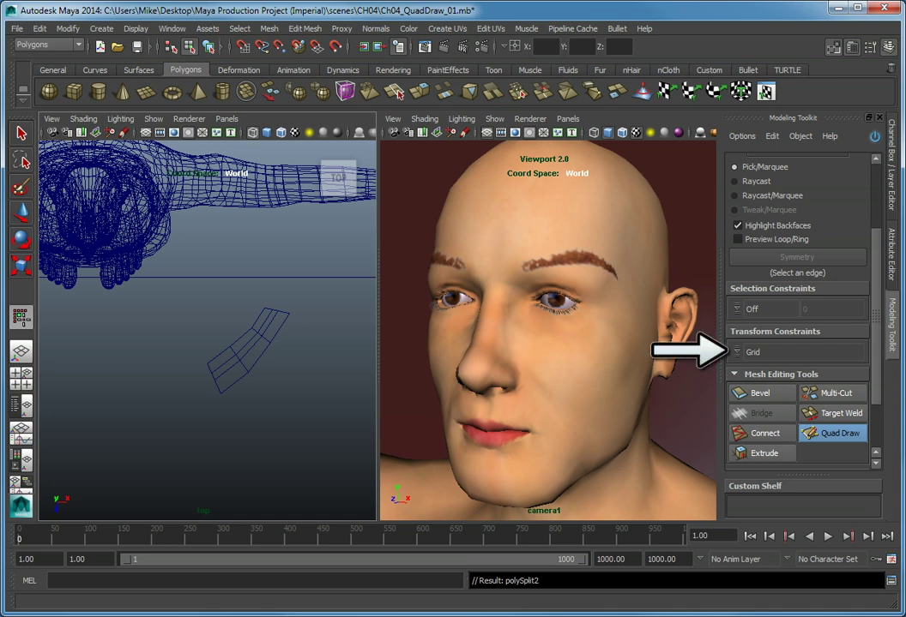
pyautogui.click(738, 354)
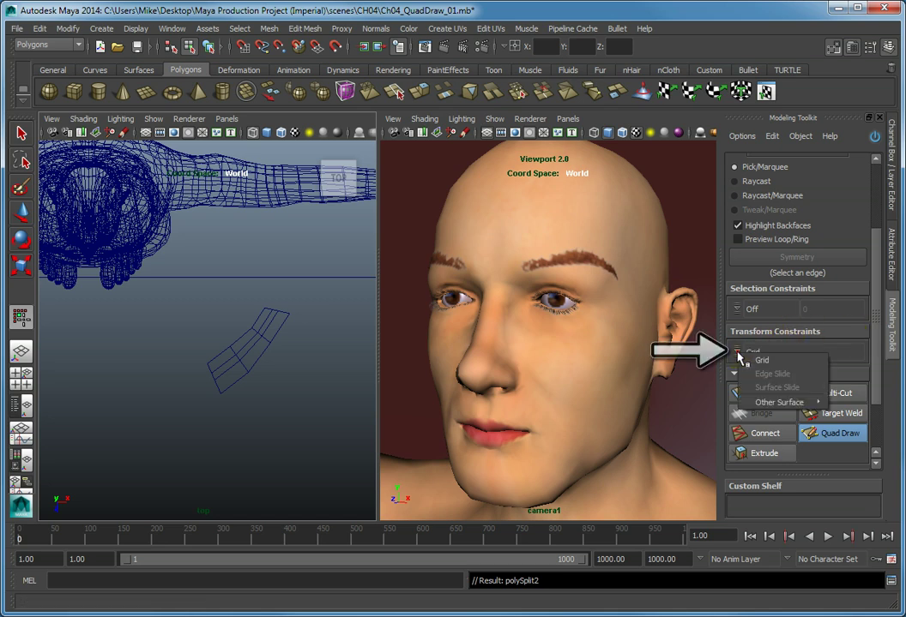
pyautogui.moveTo(765, 403)
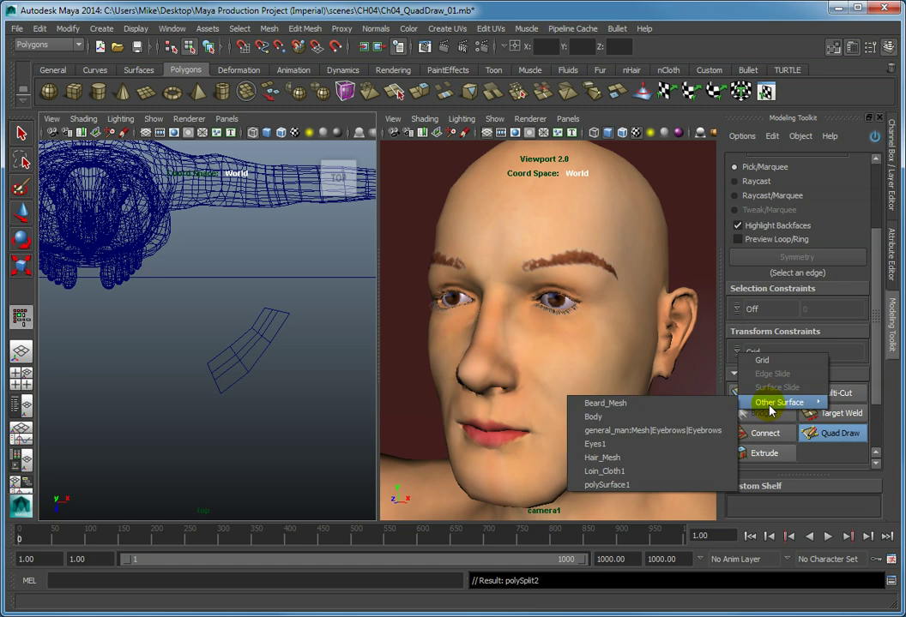
pyautogui.click(658, 418)
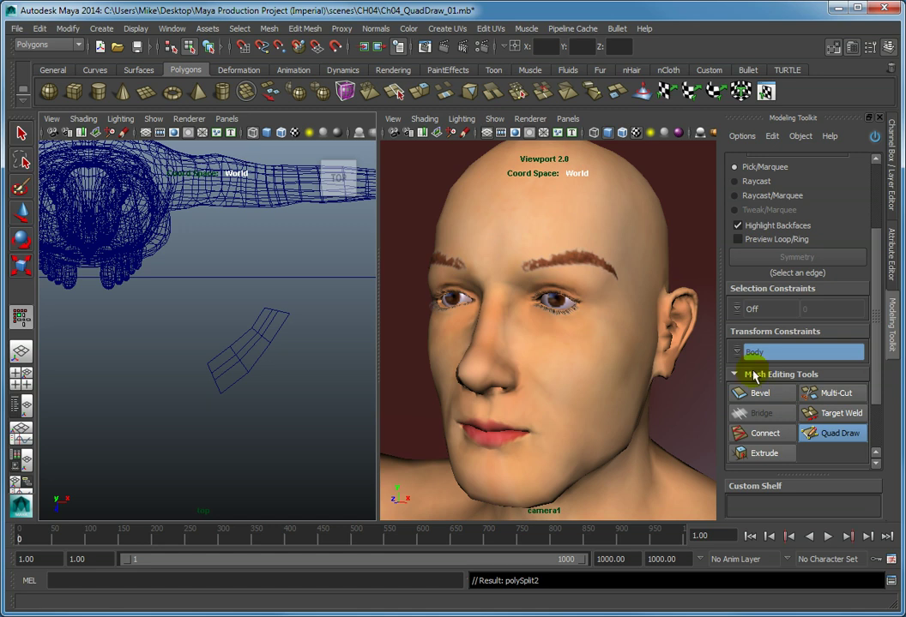
# - Place two diagonal rows of four points on the character's cheek in the camera view
pyautogui.click(601, 347)
pyautogui.click(576, 372)
pyautogui.click(561, 381)
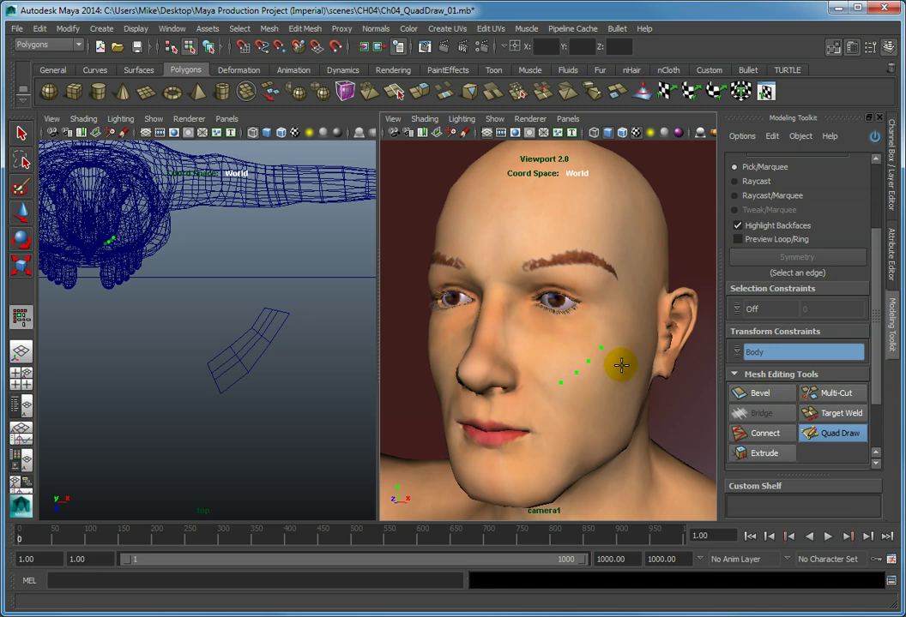
pyautogui.click(621, 366)
pyautogui.click(607, 381)
pyautogui.click(590, 395)
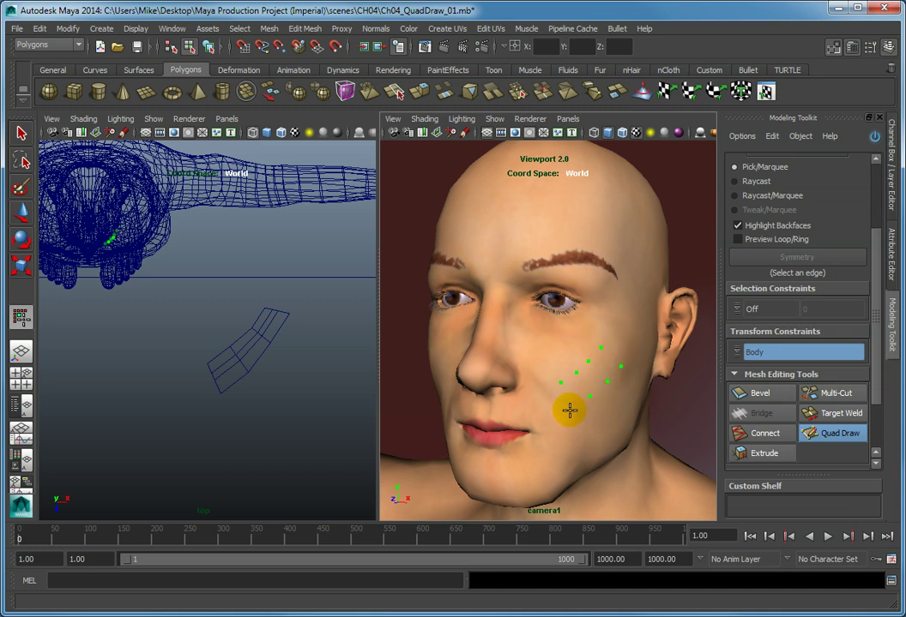
pyautogui.click(570, 411)
# - Fill the cheek points with three adjoining quads
pyautogui.press('shift')
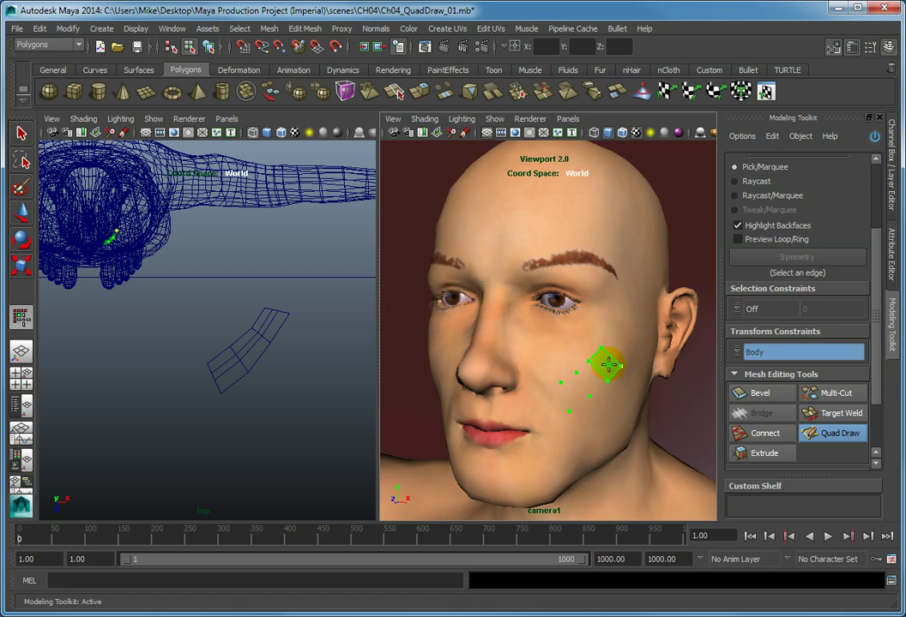
pyautogui.keyDown('shift'); pyautogui.click(607, 364); pyautogui.keyUp('shift')
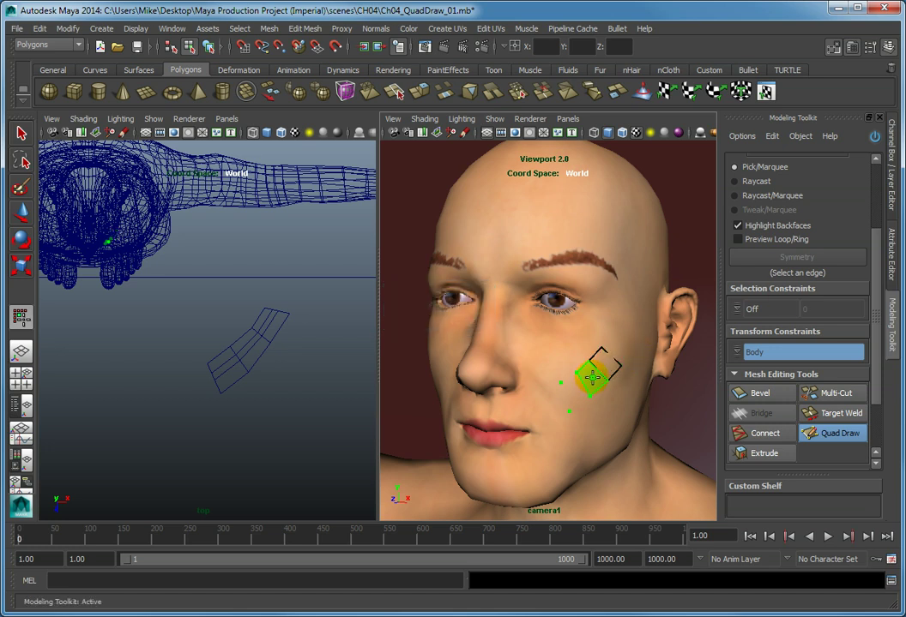
pyautogui.click(597, 368)
pyautogui.keyDown('shift'); pyautogui.click(574, 392); pyautogui.keyUp('shift')
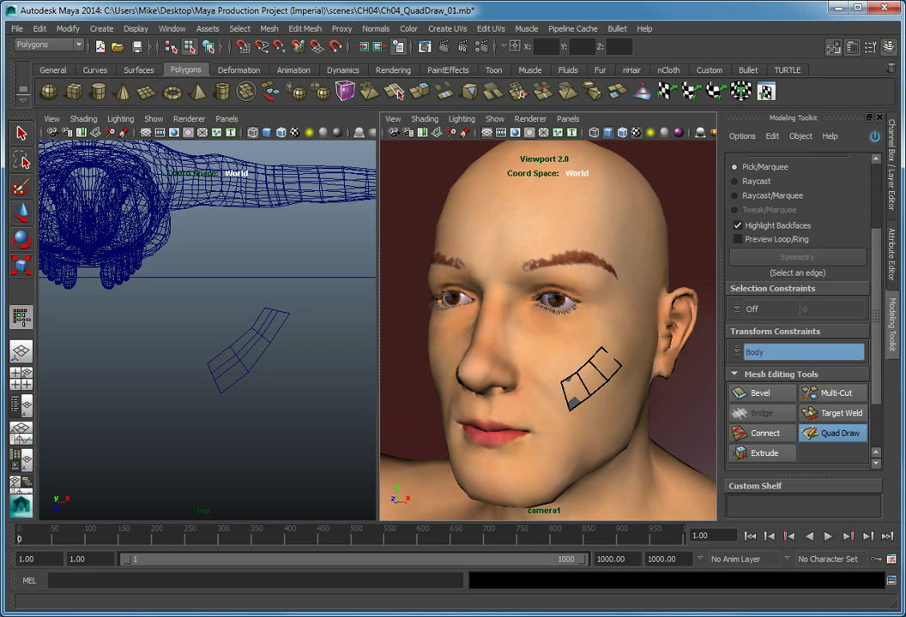
# - Draw a continuous strip of quads on the face from the temple past the ear and along the jaw to the chin
pyautogui.hotkey('ctrl', 'shift')
pyautogui.hotkey('ctrl', 'shift')
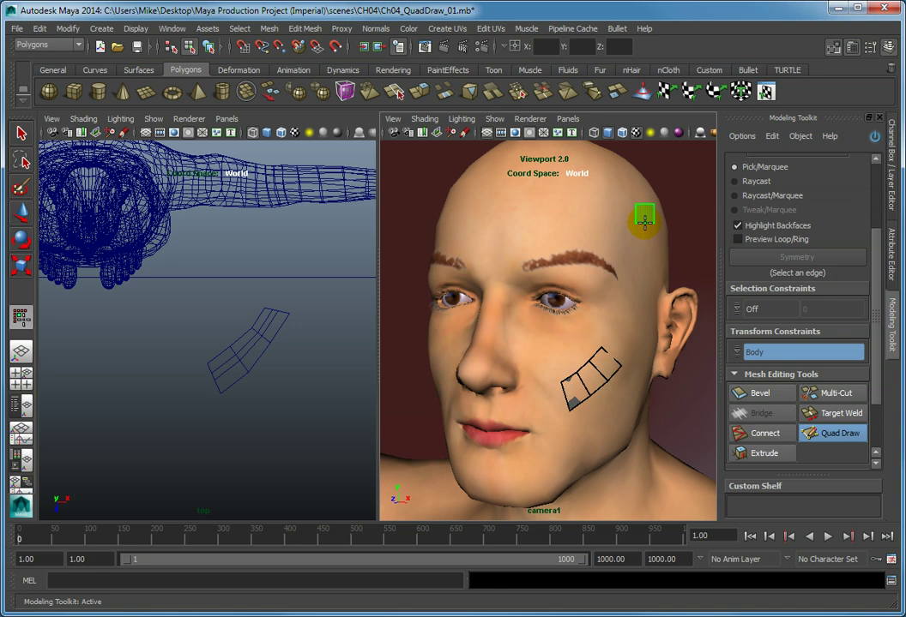
pyautogui.moveTo(644, 222)
pyautogui.mouseDown()
pyautogui.moveTo(646, 348)
pyautogui.moveTo(633, 403)
pyautogui.moveTo(582, 460)
pyautogui.moveTo(544, 486)
pyautogui.moveTo(508, 492)
pyautogui.moveTo(467, 482)
pyautogui.mouseUp()
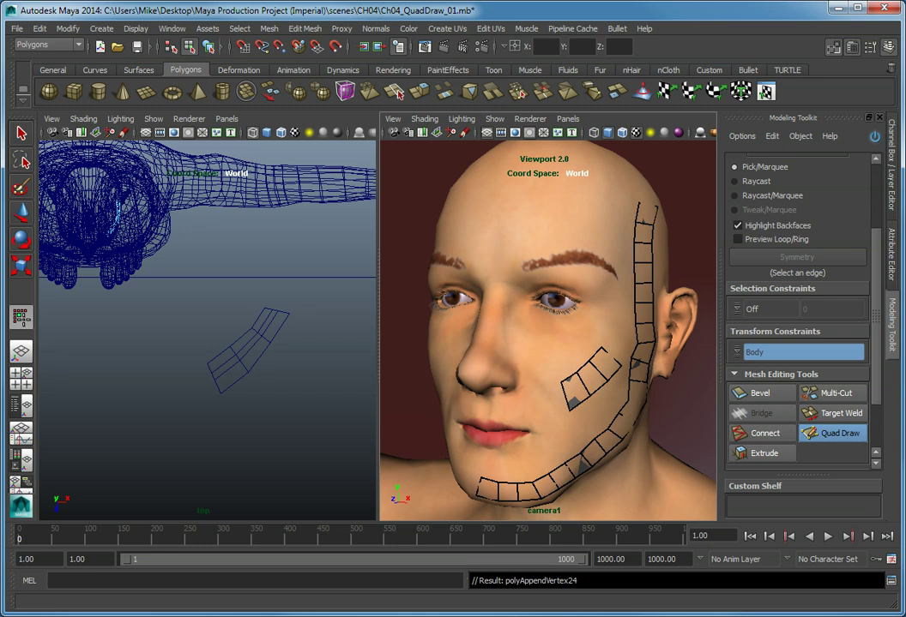
# - Delete the quads at the jaw corner below the ear from the long face strip
pyautogui.press('ctrl')
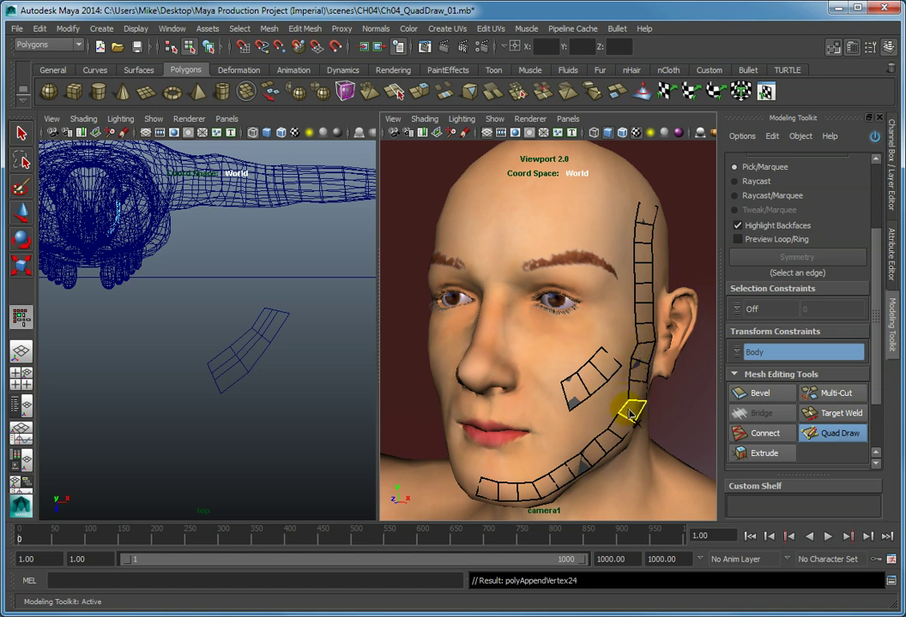
pyautogui.press('ctrl')
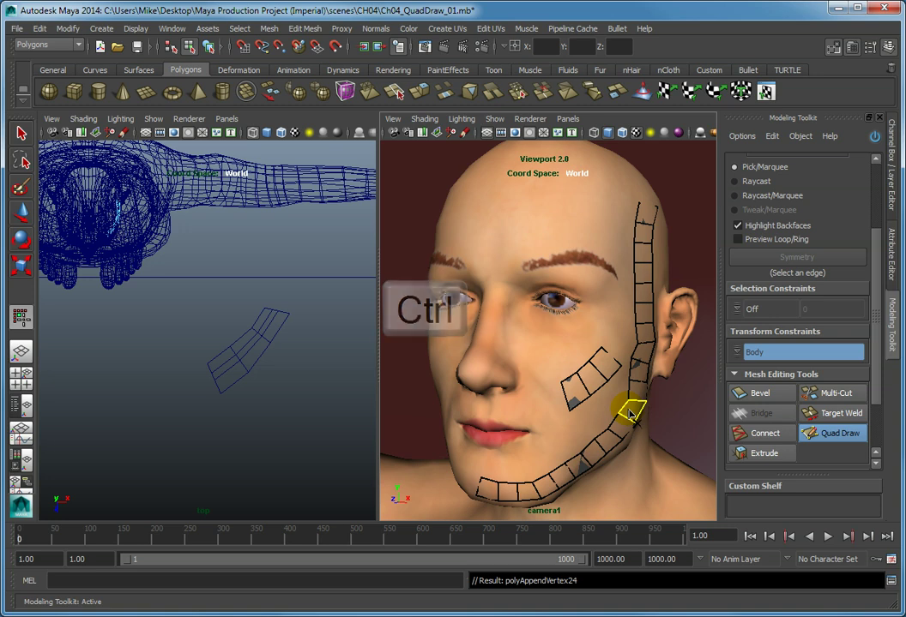
pyautogui.keyDown('ctrl'); pyautogui.keyDown('shift'); pyautogui.click(629, 415); pyautogui.keyUp('shift'); pyautogui.keyUp('ctrl')
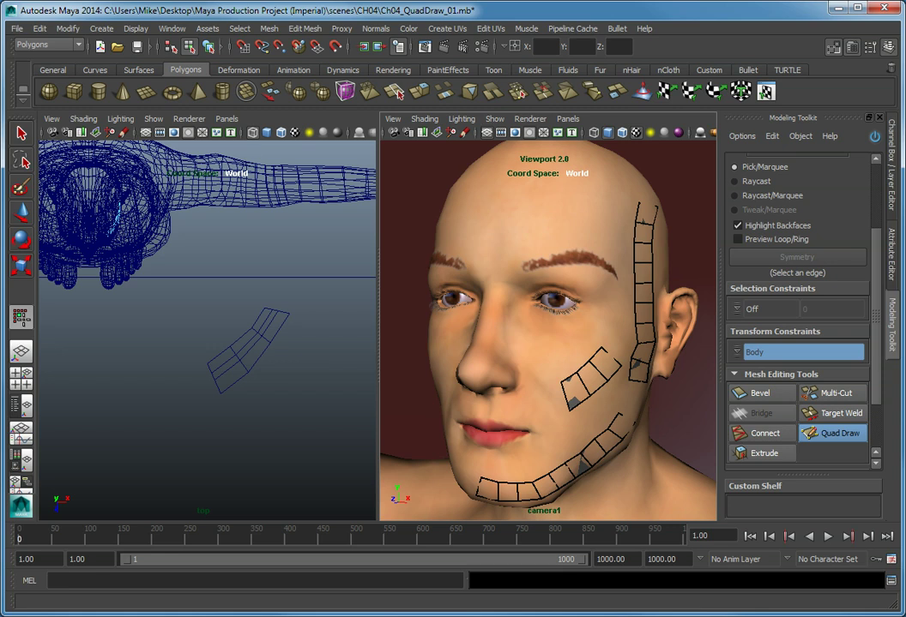
# - Fill the gap at the jaw corner with a single quad joining both parts of the strip
pyautogui.press('shift')
pyautogui.press('shift')
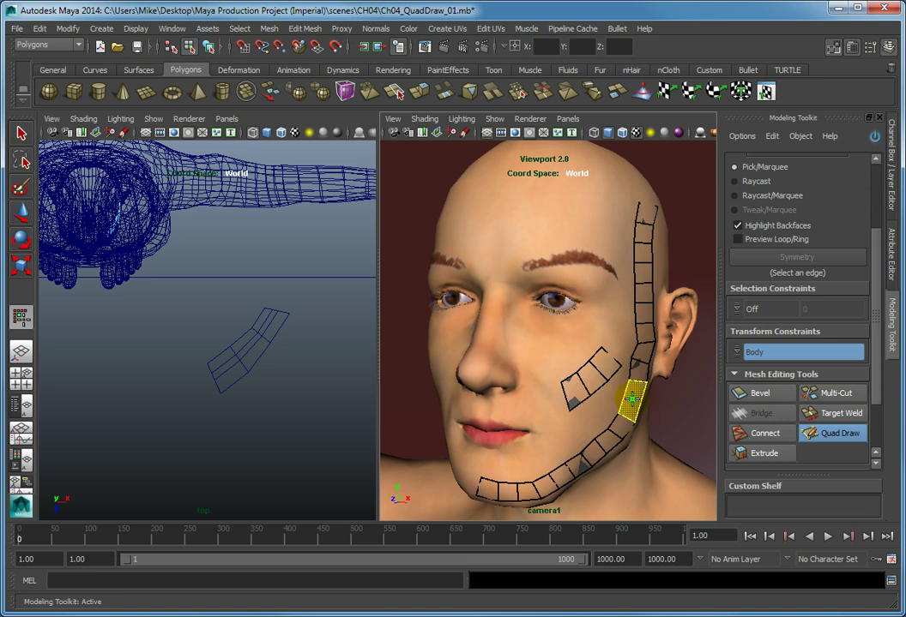
pyautogui.keyDown('shift'); pyautogui.click(632, 398); pyautogui.keyUp('shift')
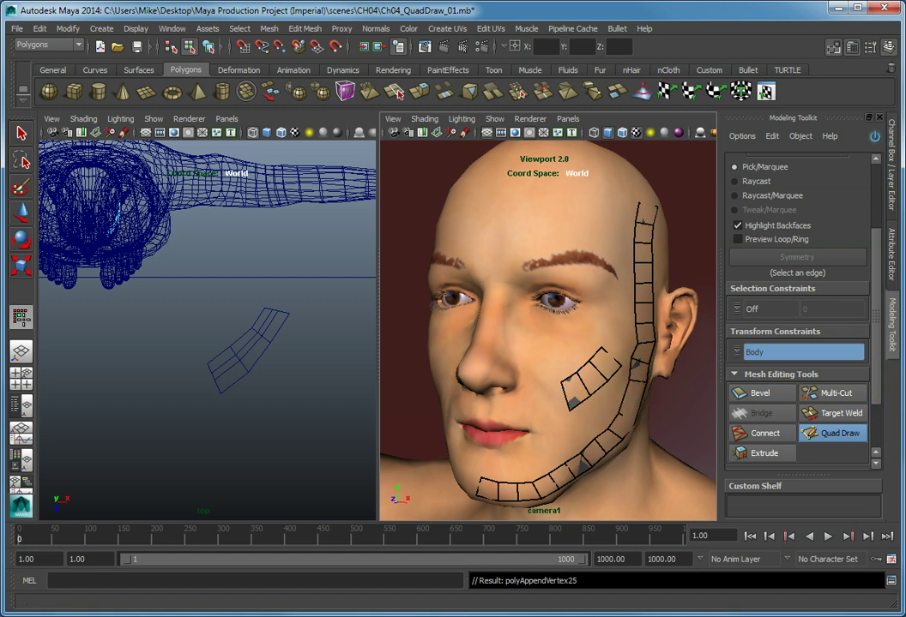
# - Insert lengthwise edge loops through the temple-to-chin strip, starting from its chin end
pyautogui.moveTo(687, 434)
pyautogui.keyDown('shift'); pyautogui.mouseDown()
pyautogui.moveTo(596, 441)
pyautogui.moveTo(499, 480)
pyautogui.moveTo(449, 480)
pyautogui.mouseUp(); pyautogui.keyUp('shift')
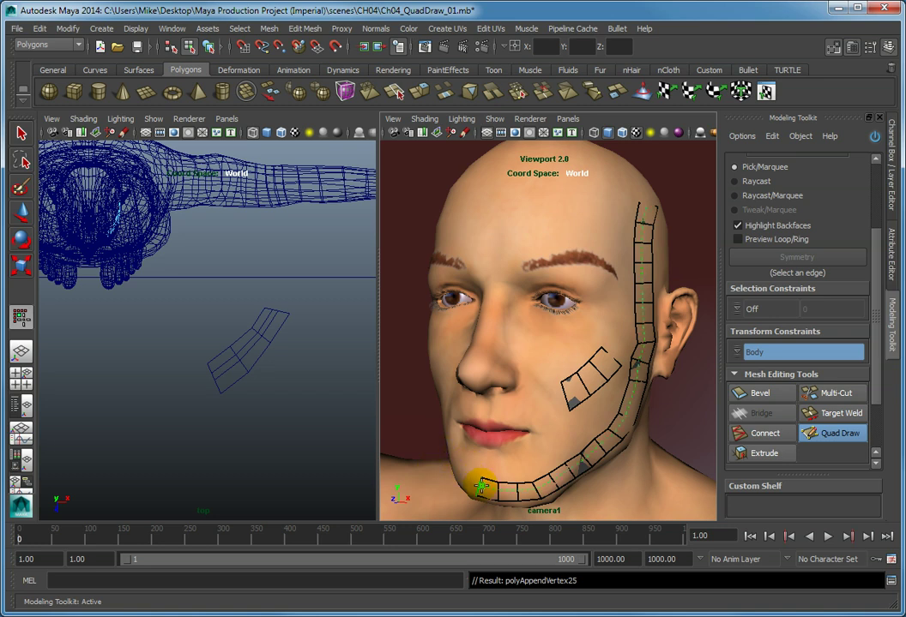
pyautogui.keyDown('shift'); pyautogui.click(497, 492); pyautogui.keyUp('shift')
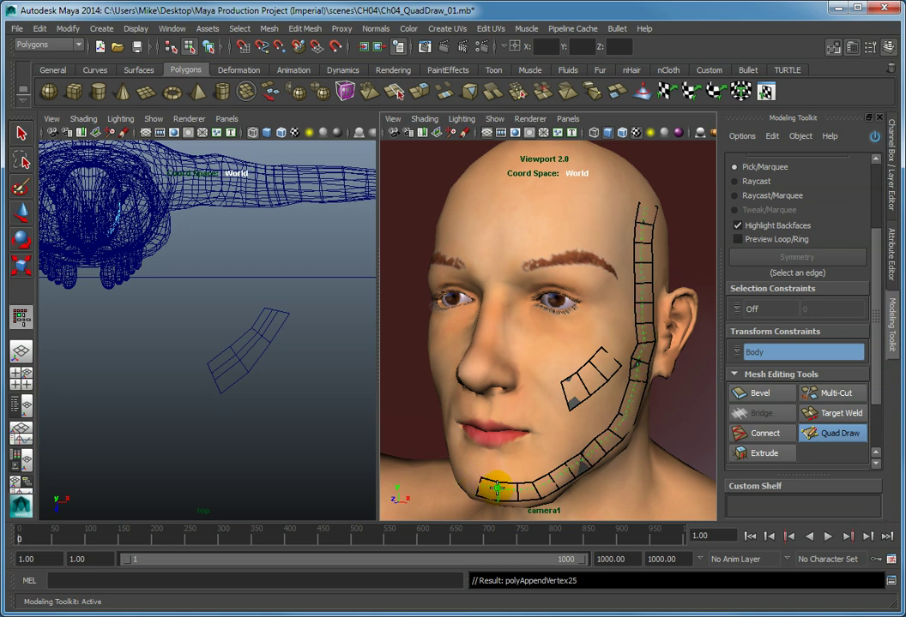
pyautogui.keyDown('ctrl'); pyautogui.click(497, 489); pyautogui.keyUp('ctrl')
pyautogui.keyDown('ctrl'); pyautogui.click(498, 497); pyautogui.keyUp('ctrl')
pyautogui.keyDown('ctrl'); pyautogui.click(498, 499); pyautogui.keyUp('ctrl')
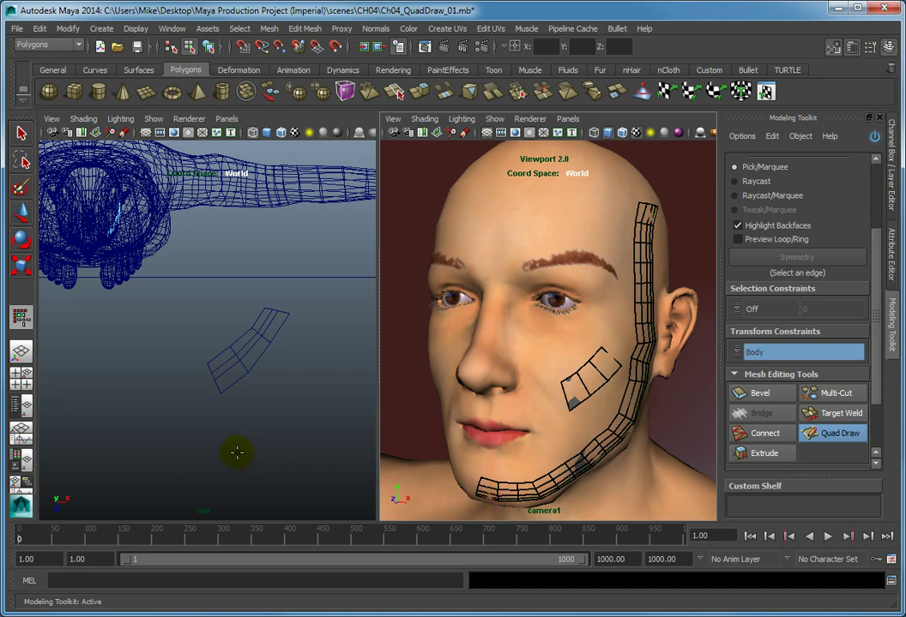